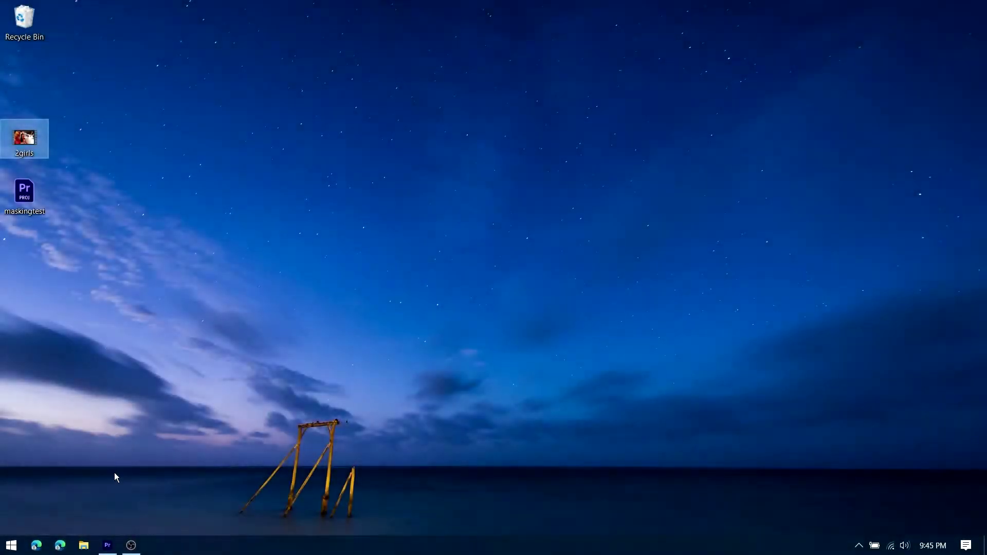
Import 2girls.mp4 from the Desktop into the maskingtest project and place it on a 2girls sequence
click(116, 546)
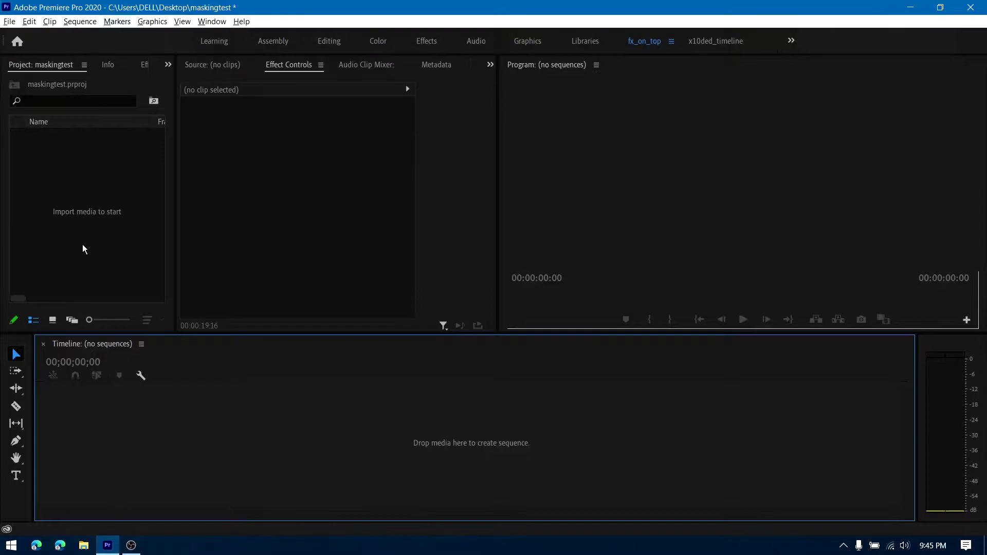
double_click(82, 241)
click(147, 136)
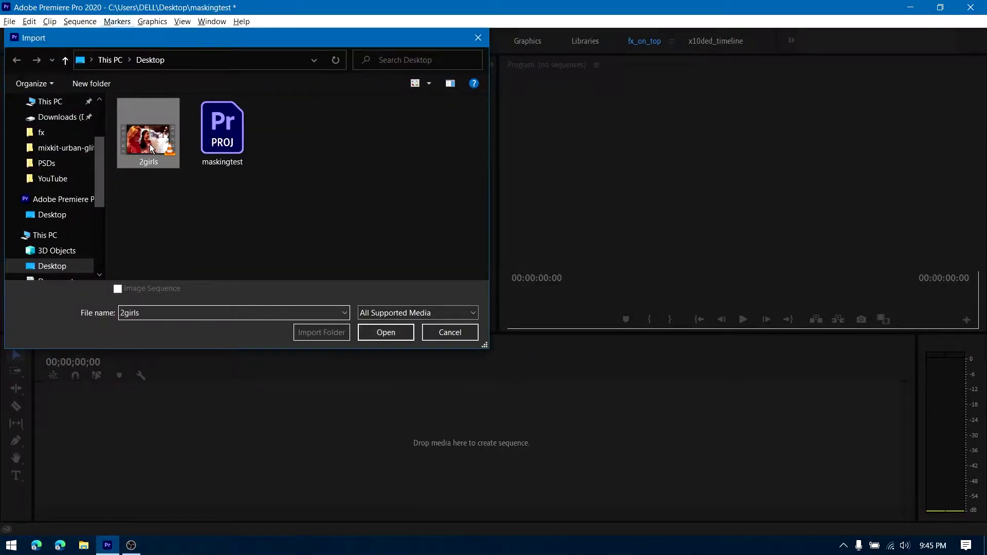
click(385, 333)
drag(187, 295, 231, 449)
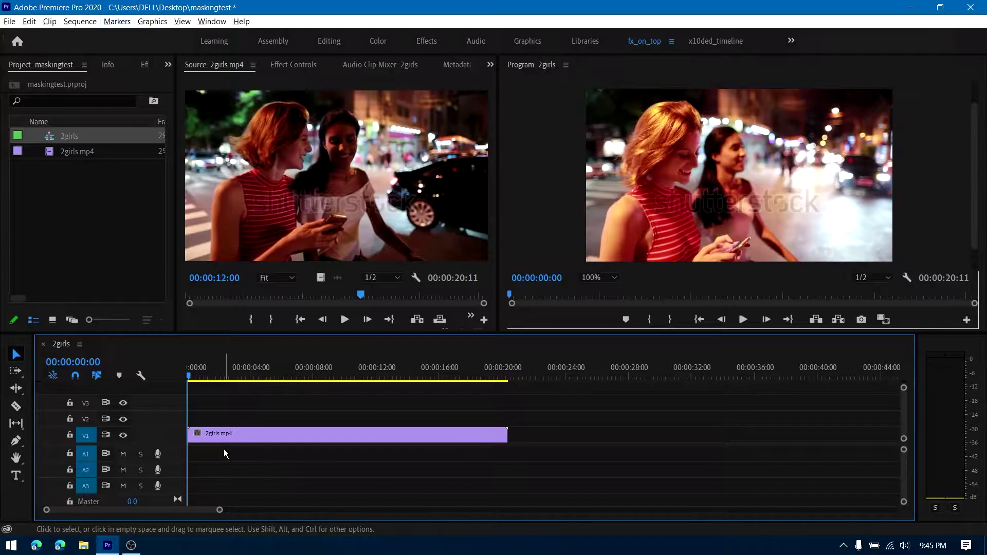
click(145, 64)
Search the effects for 'gaussian blur' and apply Gaussian Blur to the 2girls clip
click(103, 79)
text(gaussian blur)
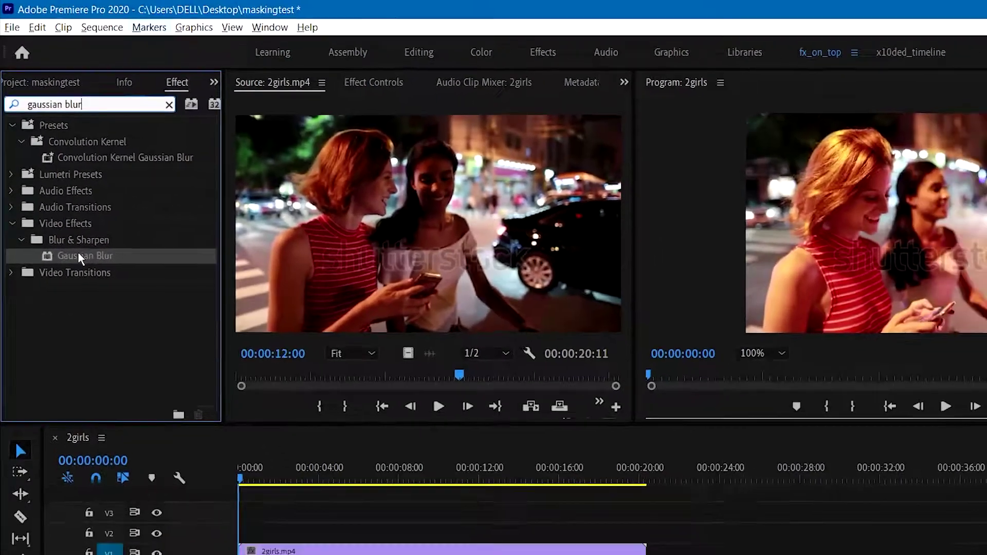
drag(88, 201, 254, 433)
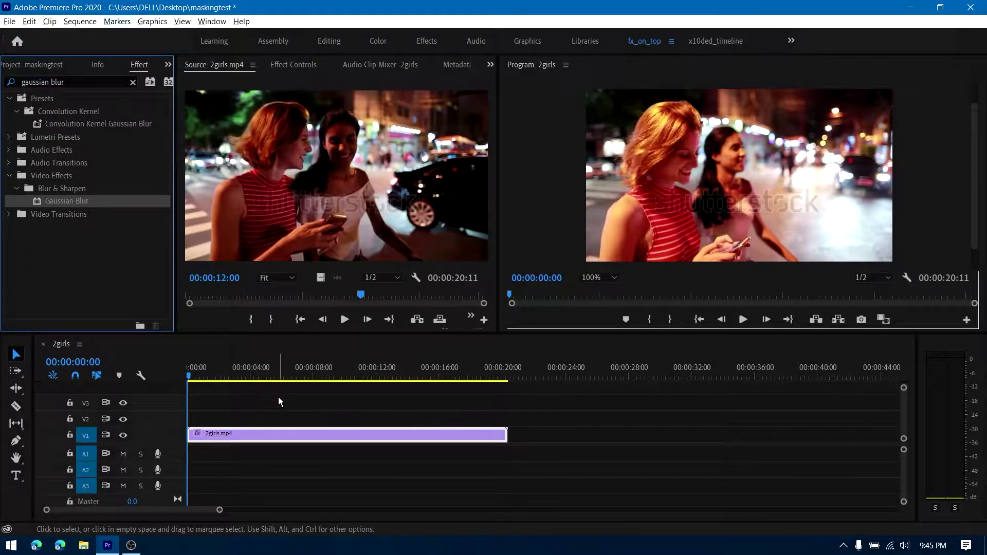
Show the clip's effect settings and split the clip at about 00:00:06:14
double_click(305, 435)
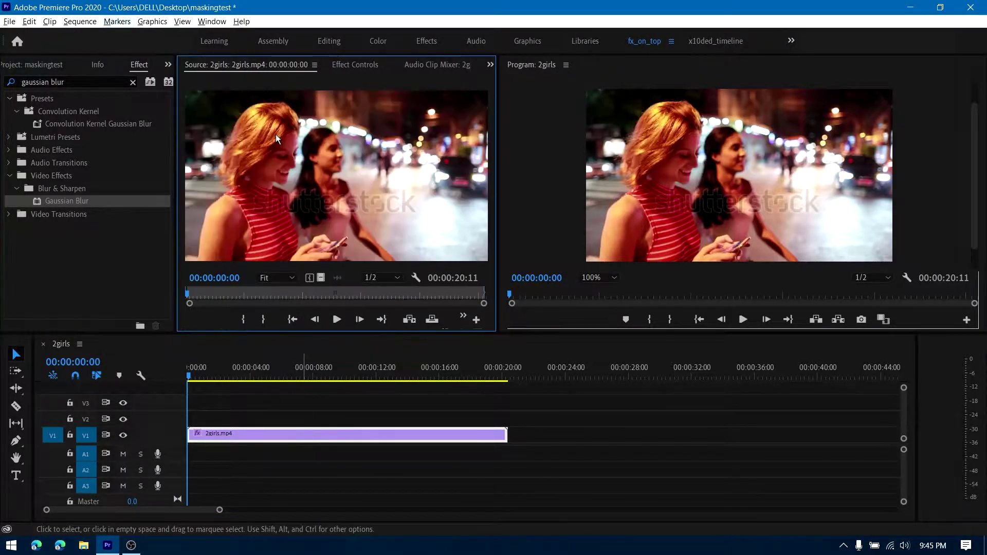
click(336, 64)
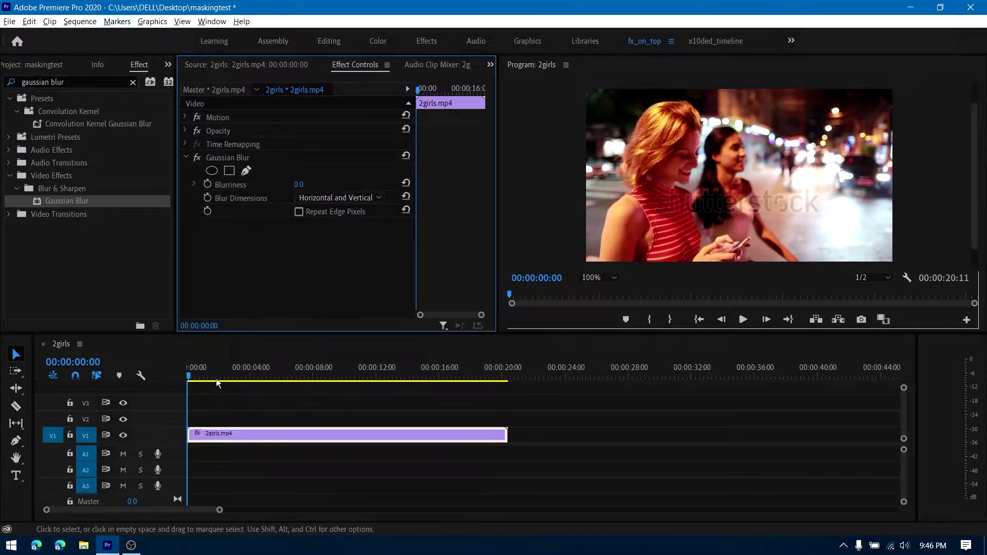
drag(216, 380, 291, 377)
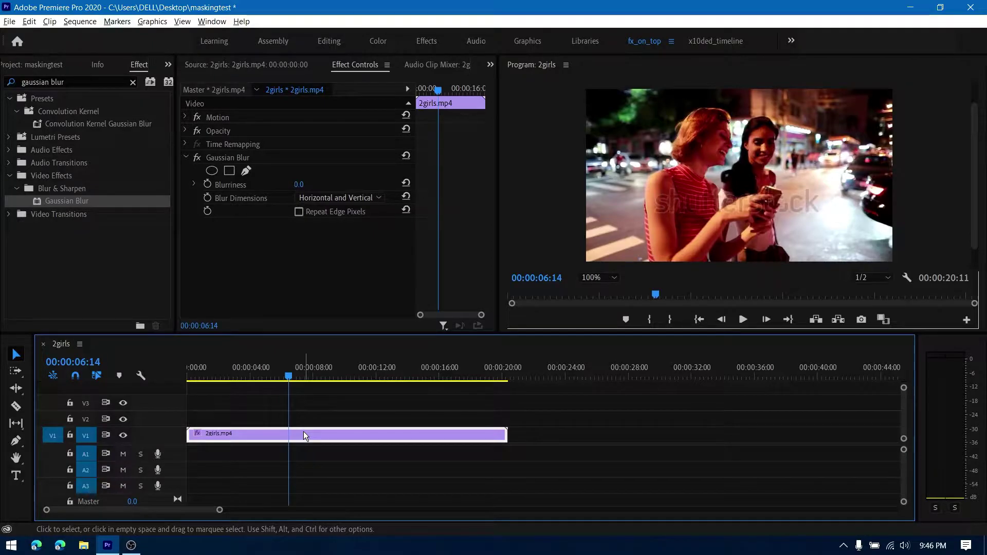
key(ctrl+k)
Go to the first frame and add an elliptical mask to the Gaussian Blur
click(195, 378)
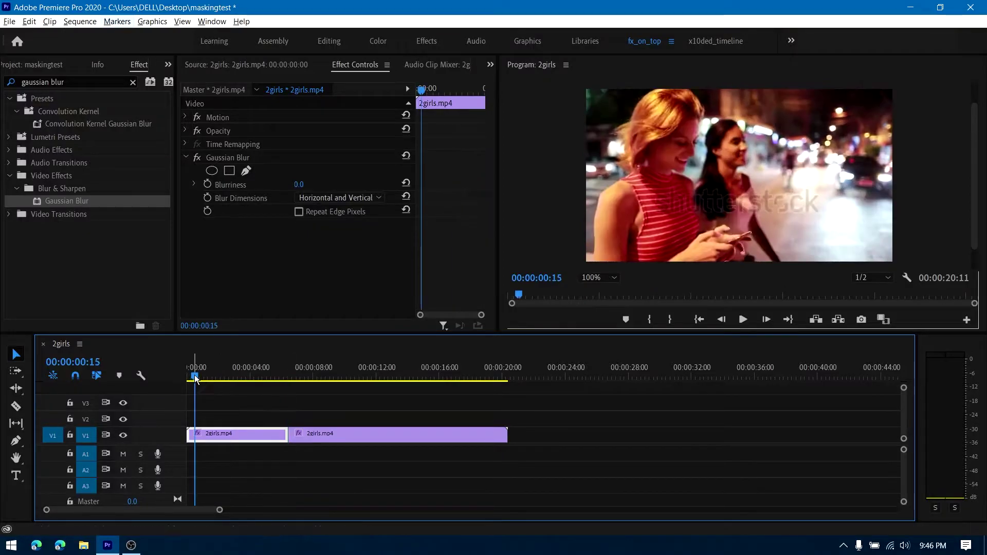
key(Home)
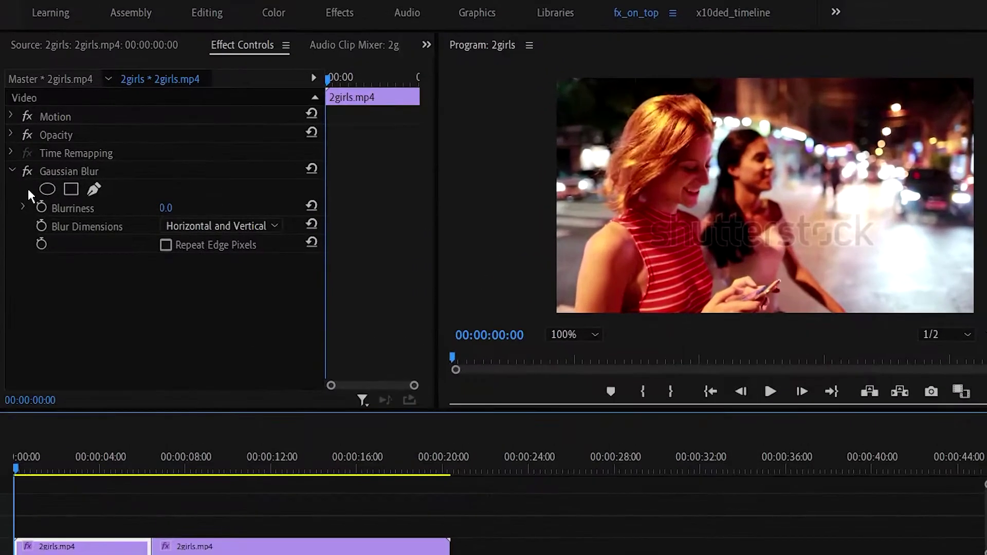
click(46, 190)
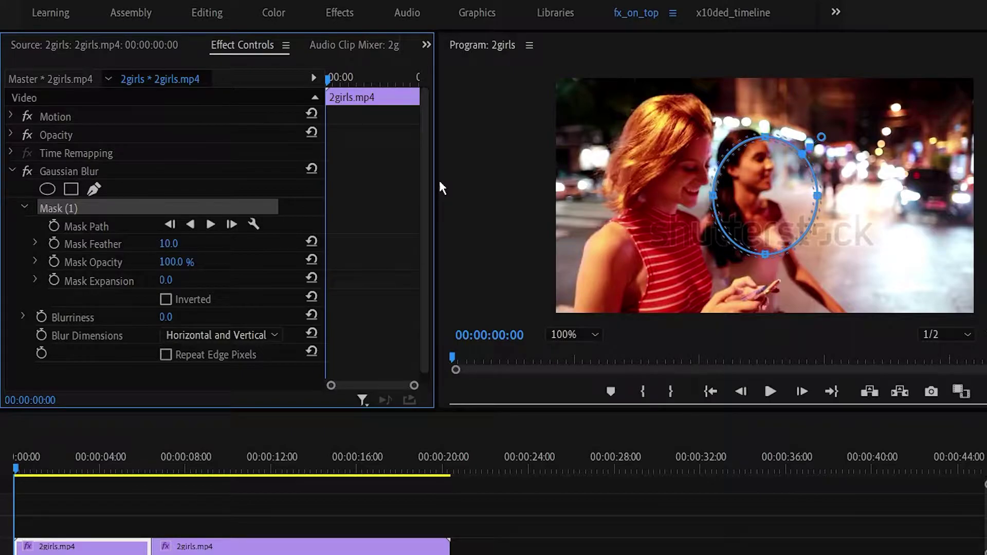
Fit the mask over the left girl's face and set a Mask Path keyframe at 00:00:00:00
drag(788, 202, 711, 174)
drag(680, 123, 677, 95)
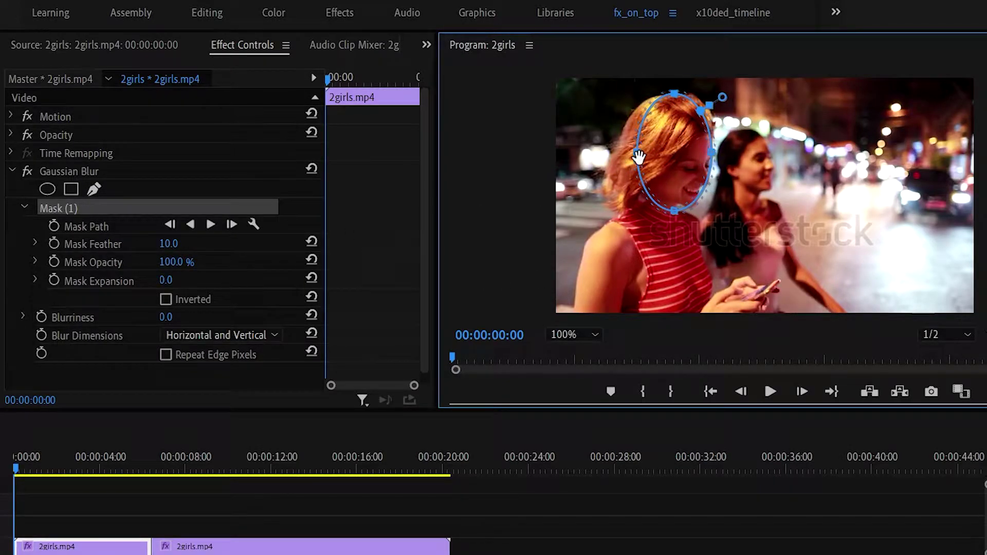
drag(639, 157, 673, 159)
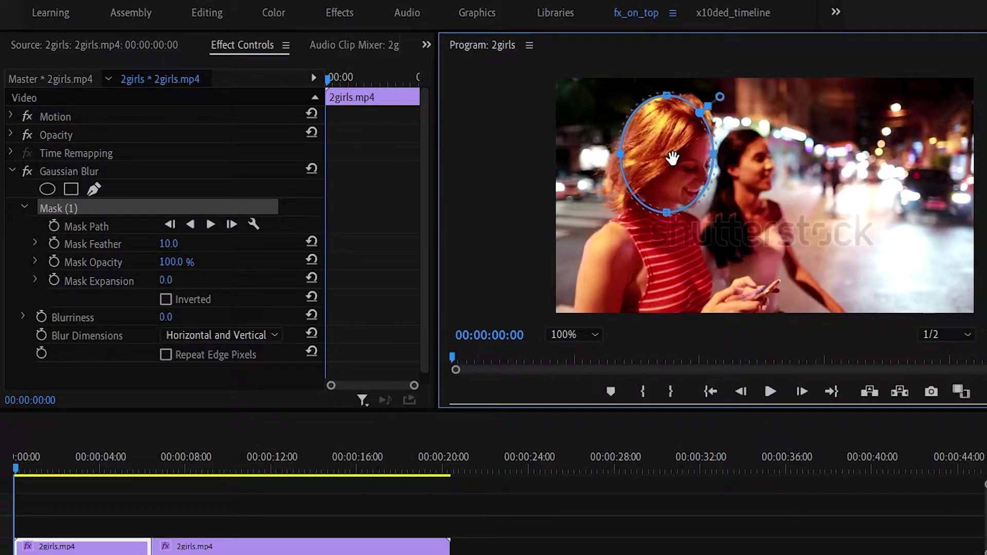
click(55, 226)
Track the face mask forward through the first clip and play back the result
drag(332, 76, 224, 94)
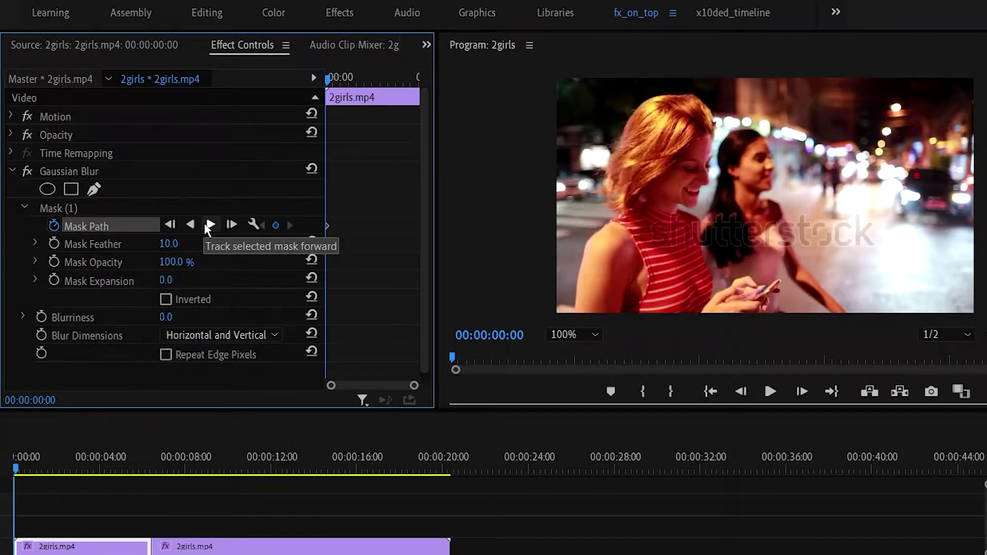
click(478, 297)
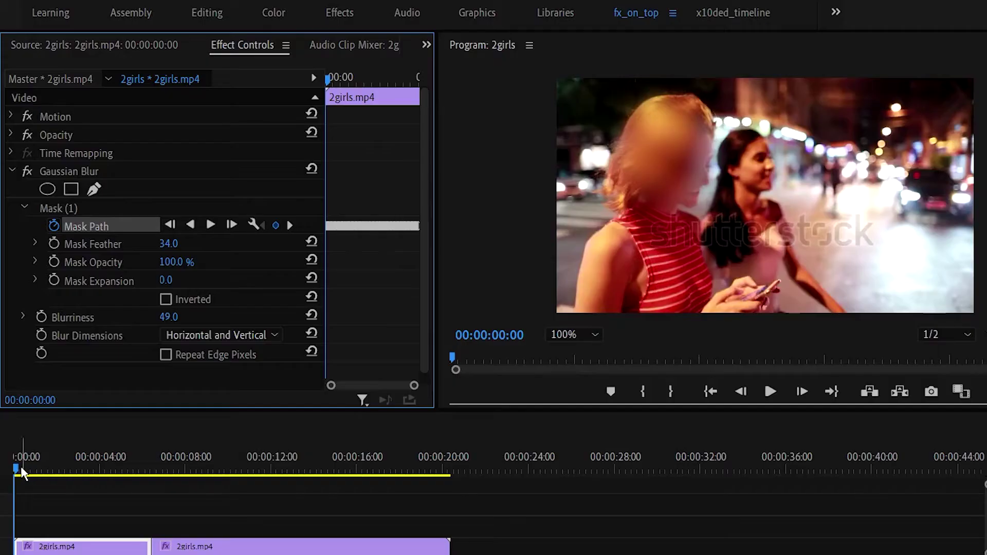
key(space)
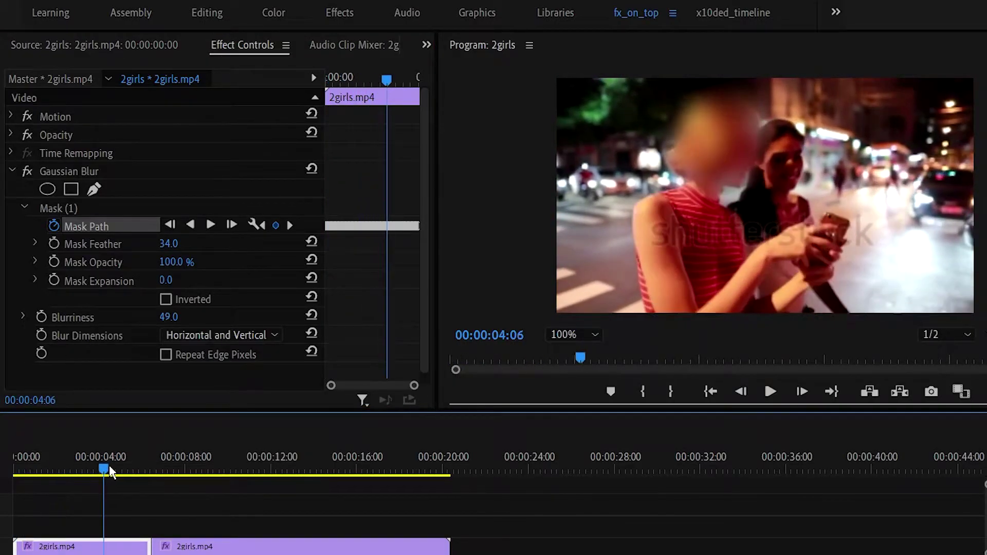
Raise Blurriness to 85 and review the tracked face blur later in the clip
drag(160, 463, 123, 461)
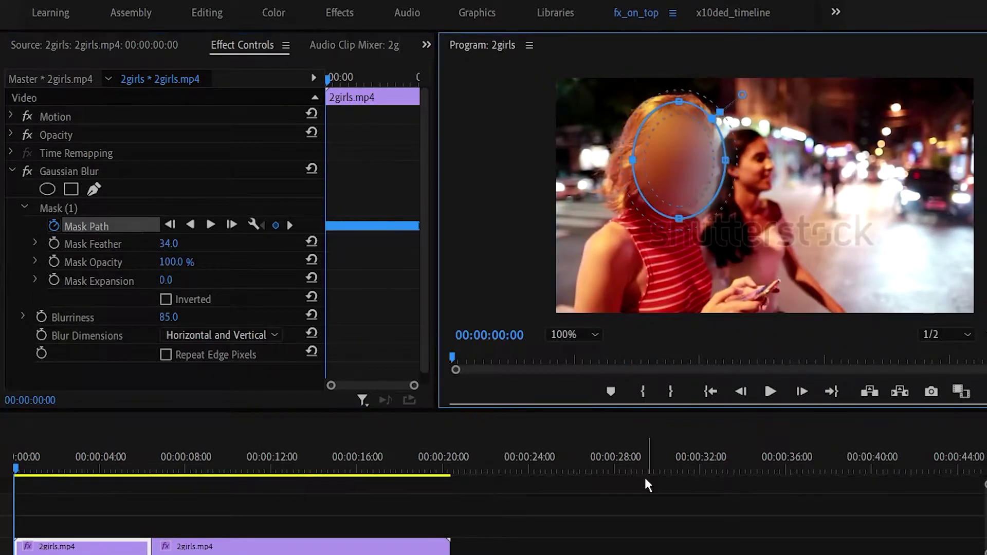
double_click(87, 540)
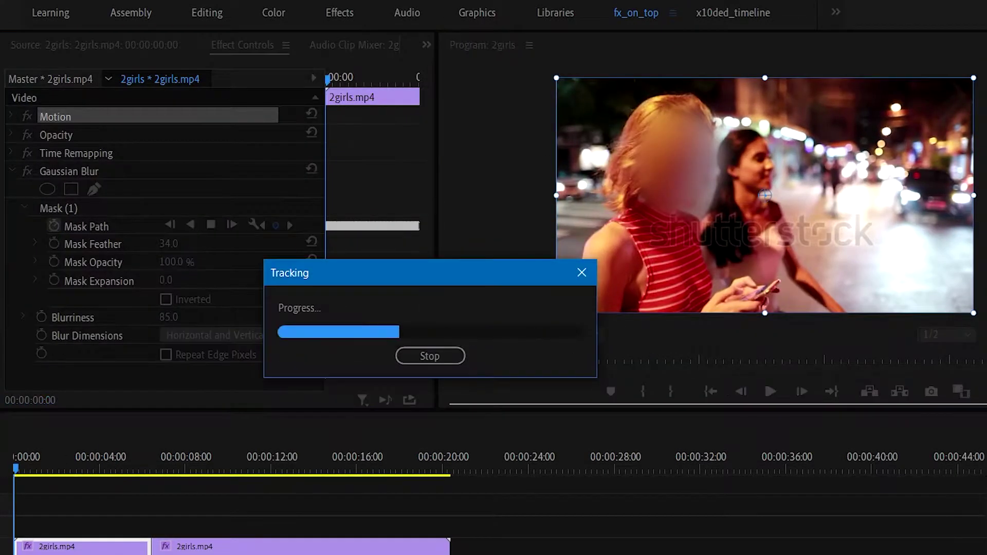
drag(17, 470, 158, 468)
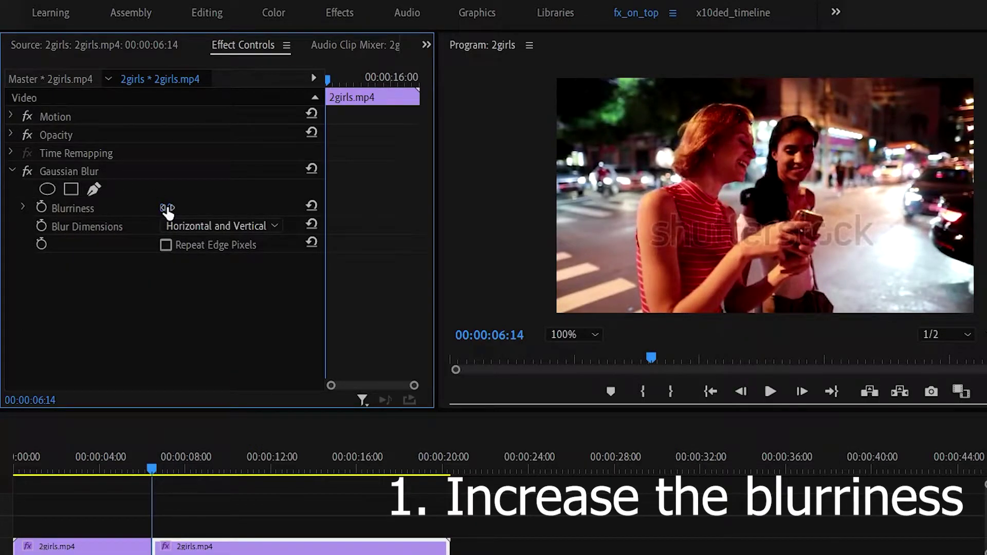
Set Blurriness to 39, place an elliptical mask on the right girl's face, and track it forward
drag(165, 208, 183, 208)
click(48, 188)
drag(777, 216, 789, 160)
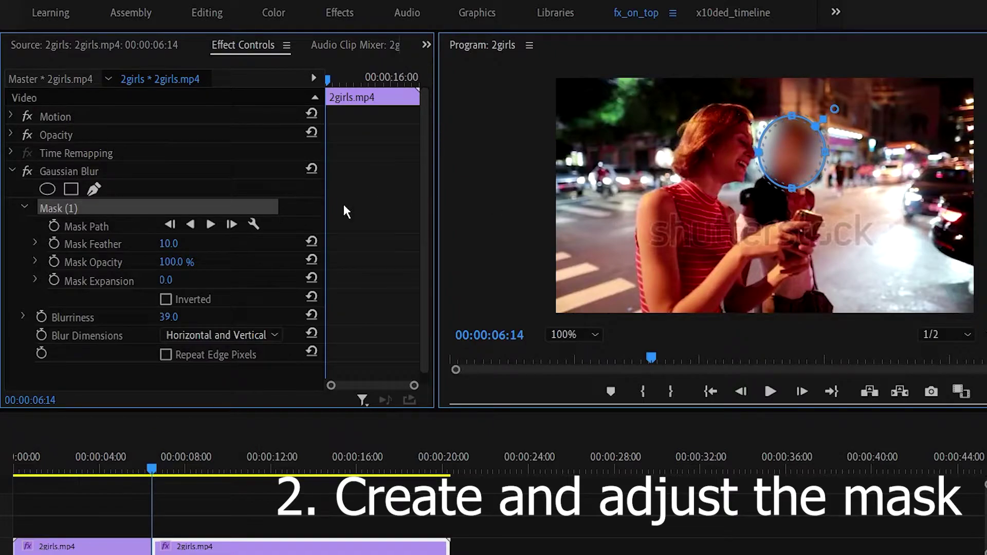
click(54, 226)
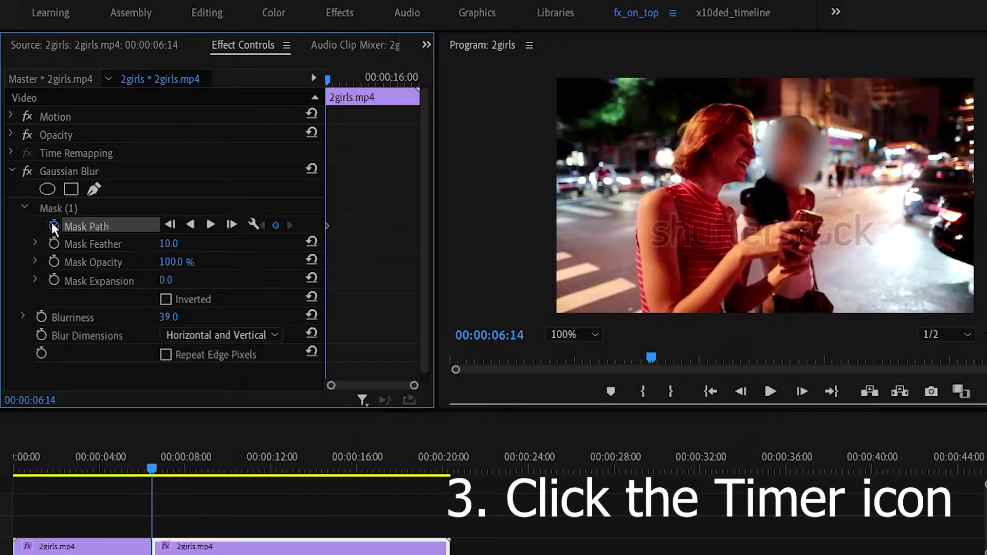
click(218, 224)
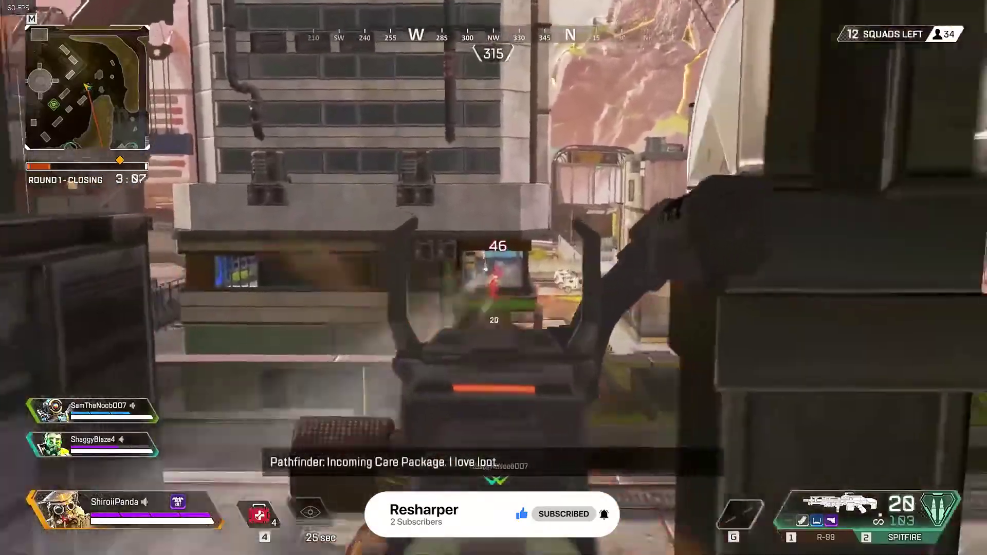
Reload the weapon and open the inventory showing the R-99 SMG and M600 Spitfire
key(r)
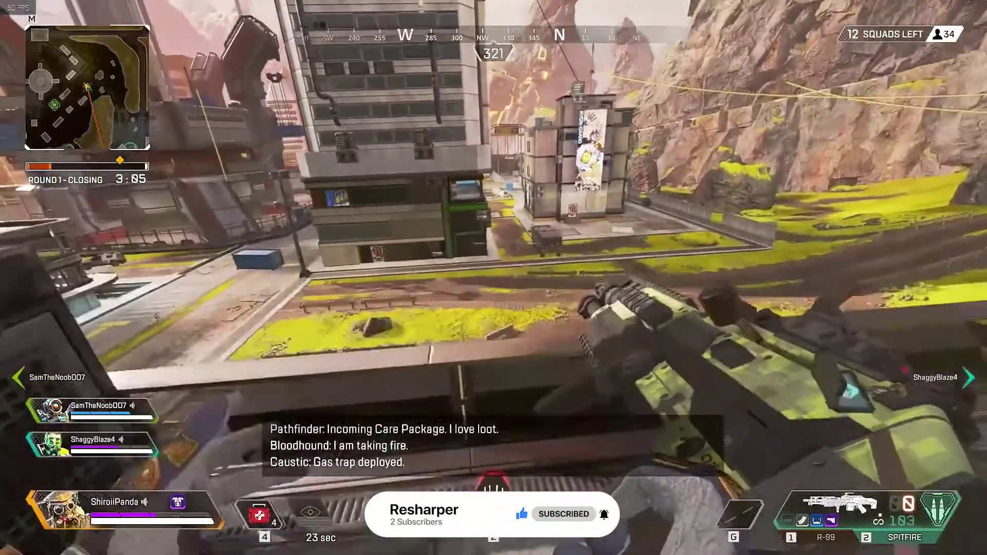
key(Tab)
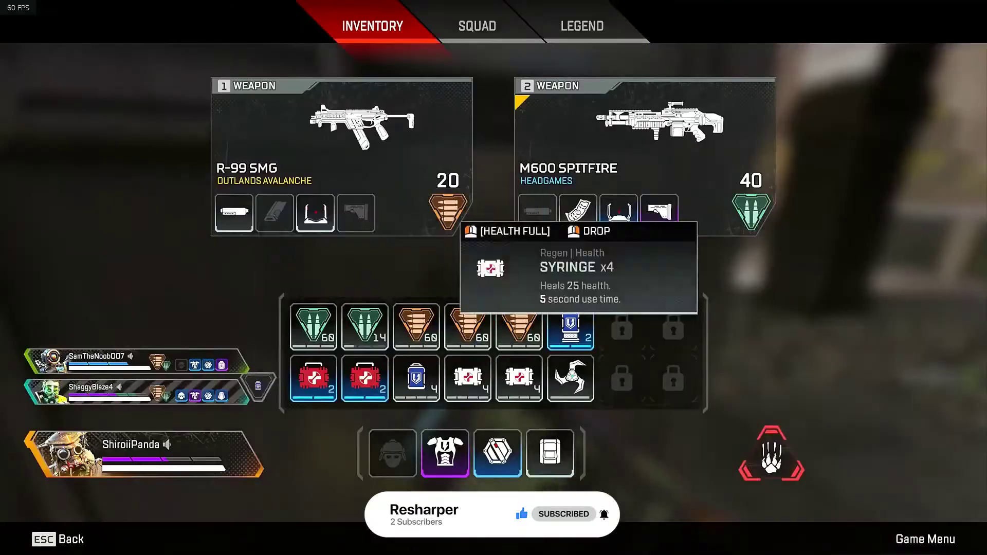